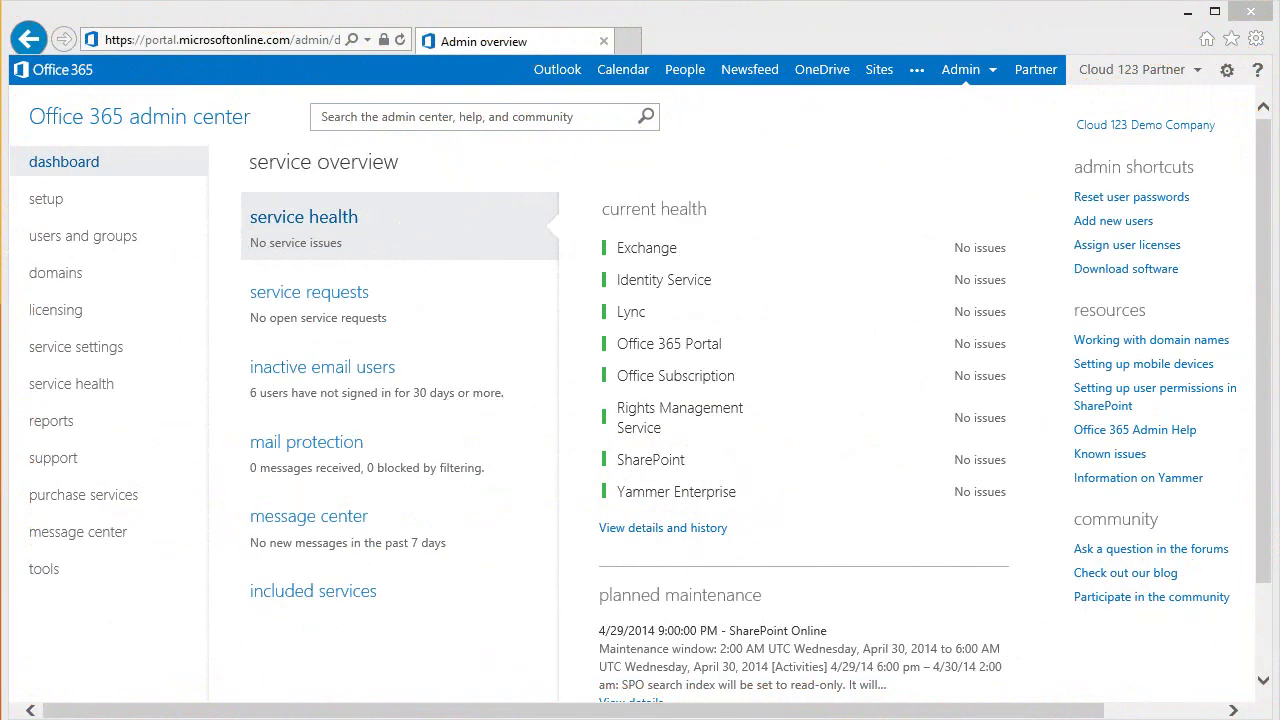
Open the partner admin center and review today's SharePoint Features incident in the service health of the flagged Microsoft client.
left_click(1030, 72)
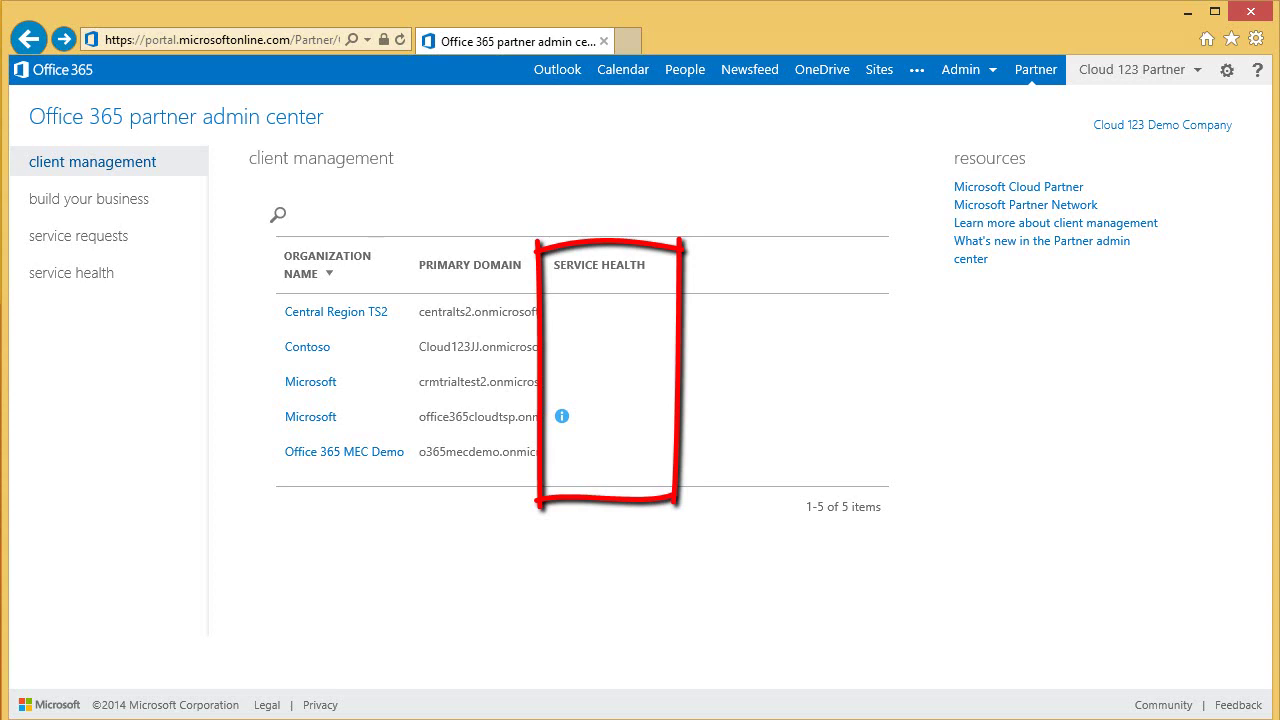
left_click(562, 416)
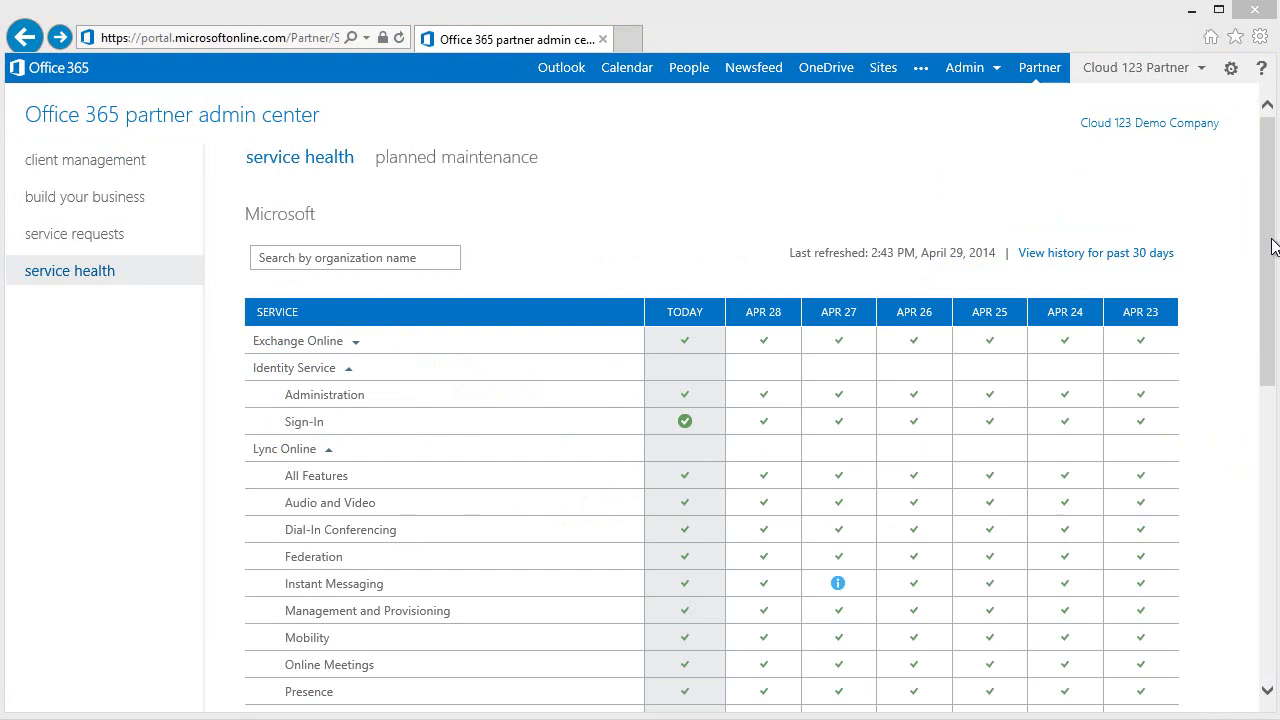
left_click_drag(1272, 248, 1264, 530)
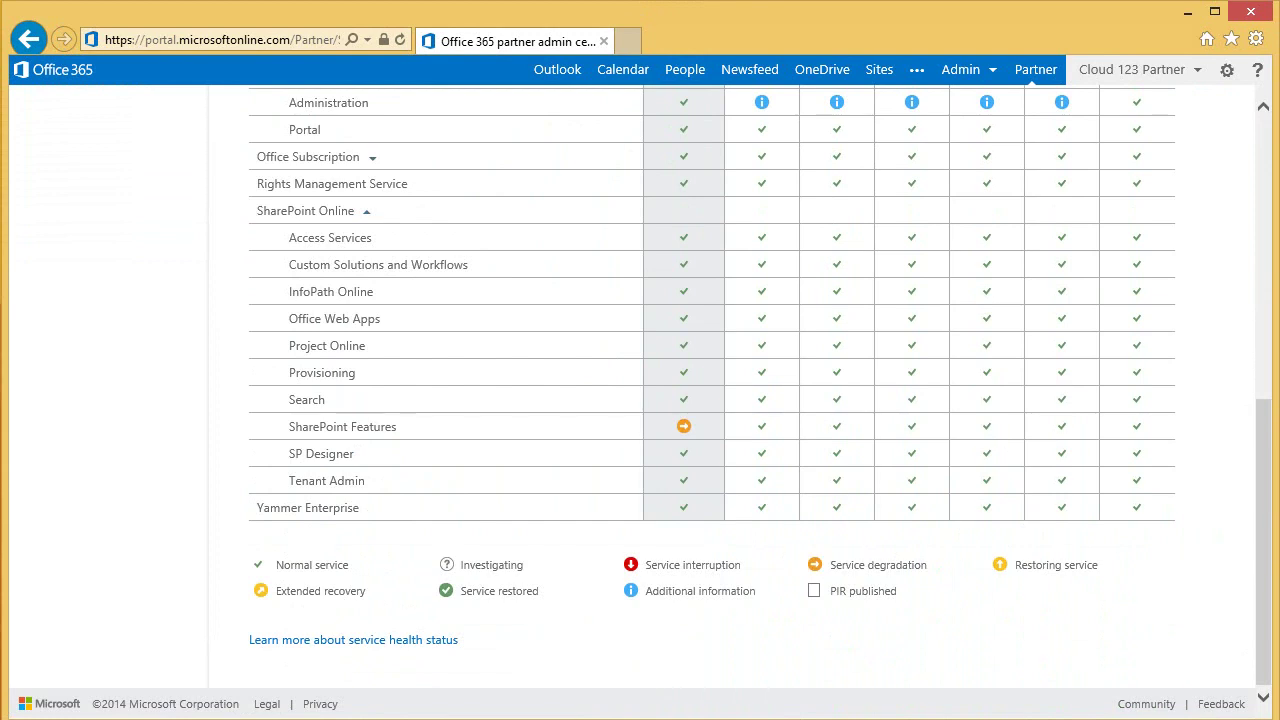
left_click(684, 427)
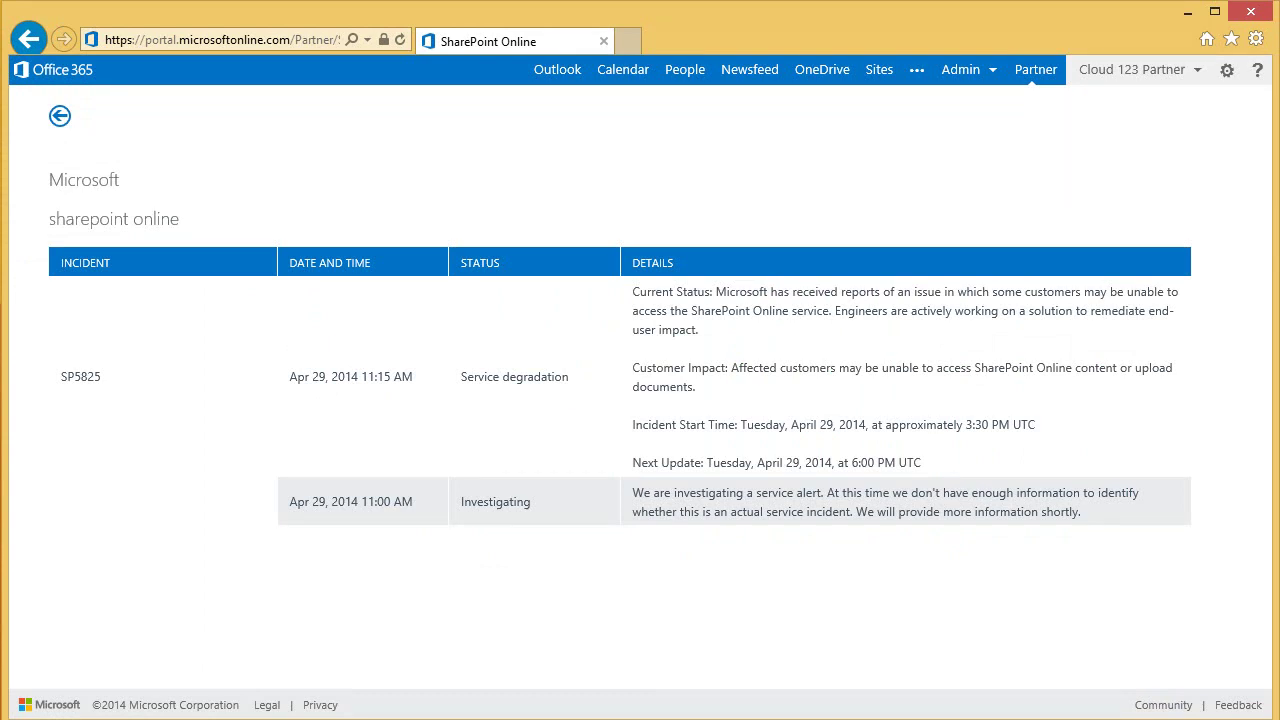
left_click(60, 117)
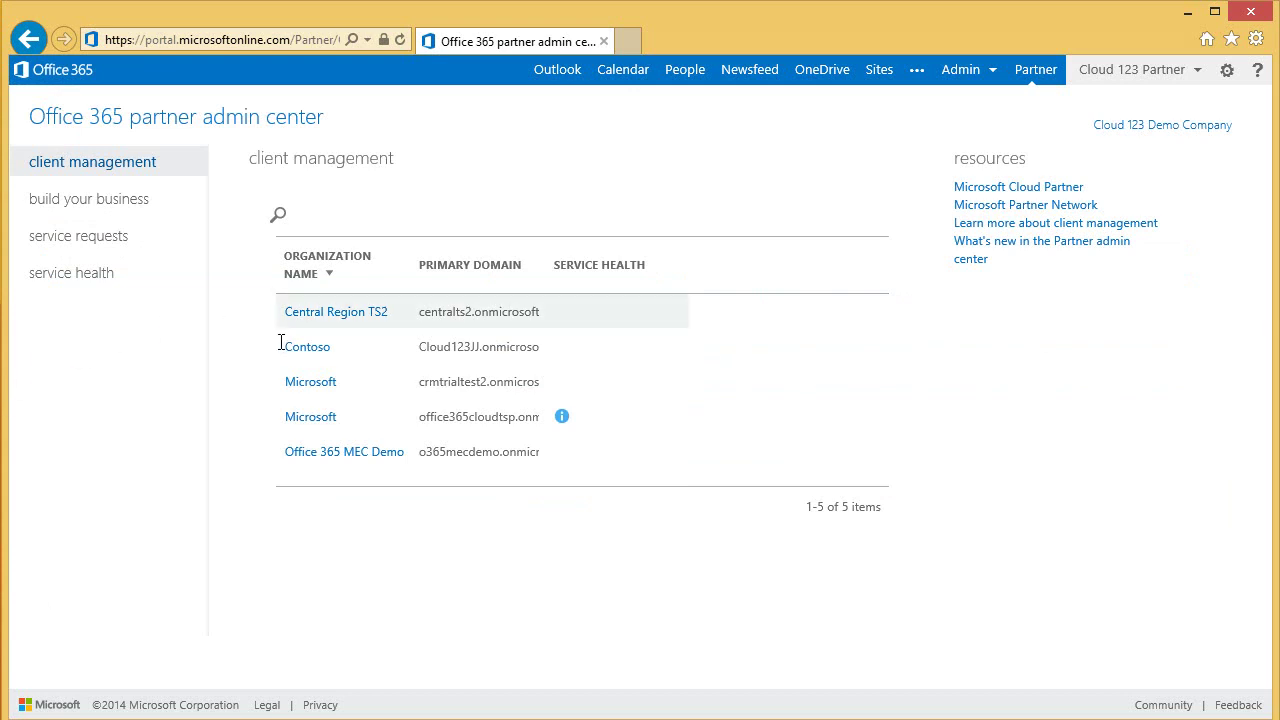
Open the service health of Central Region TS2 and review the Apr 28 incident for Dynamics CRM Online organization access.
left_click(422, 312)
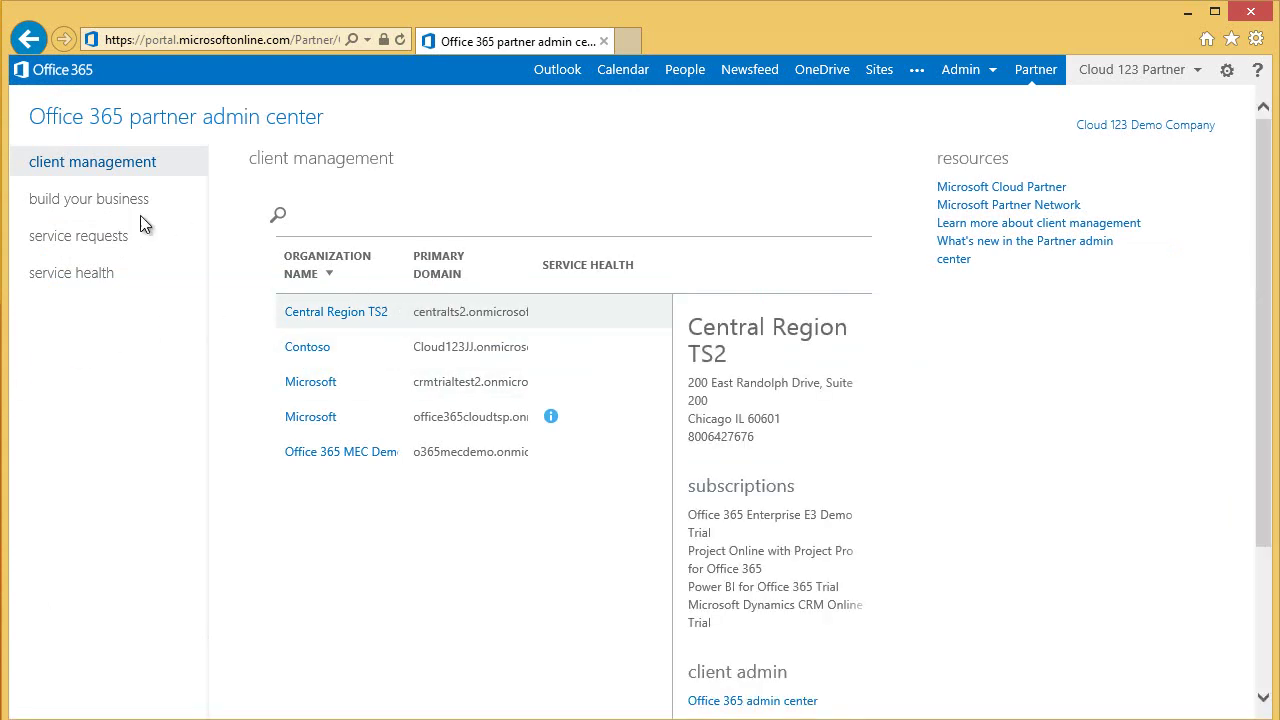
left_click(63, 274)
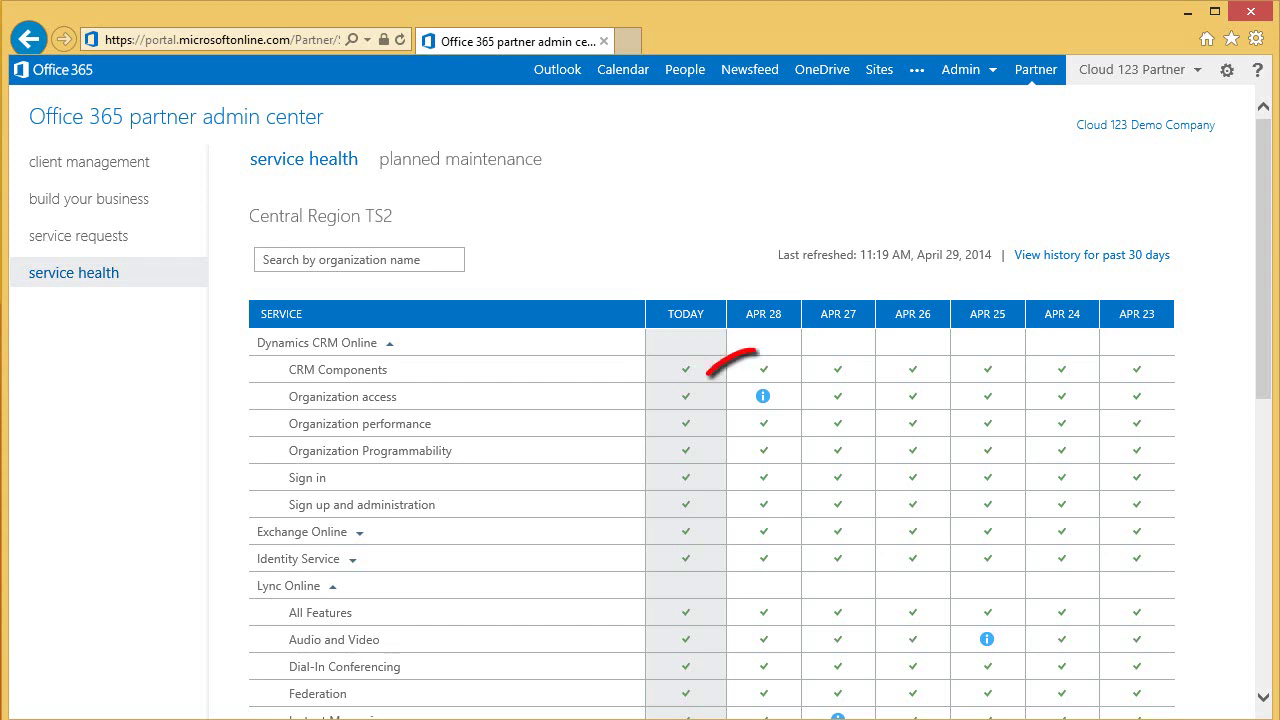
left_click(763, 400)
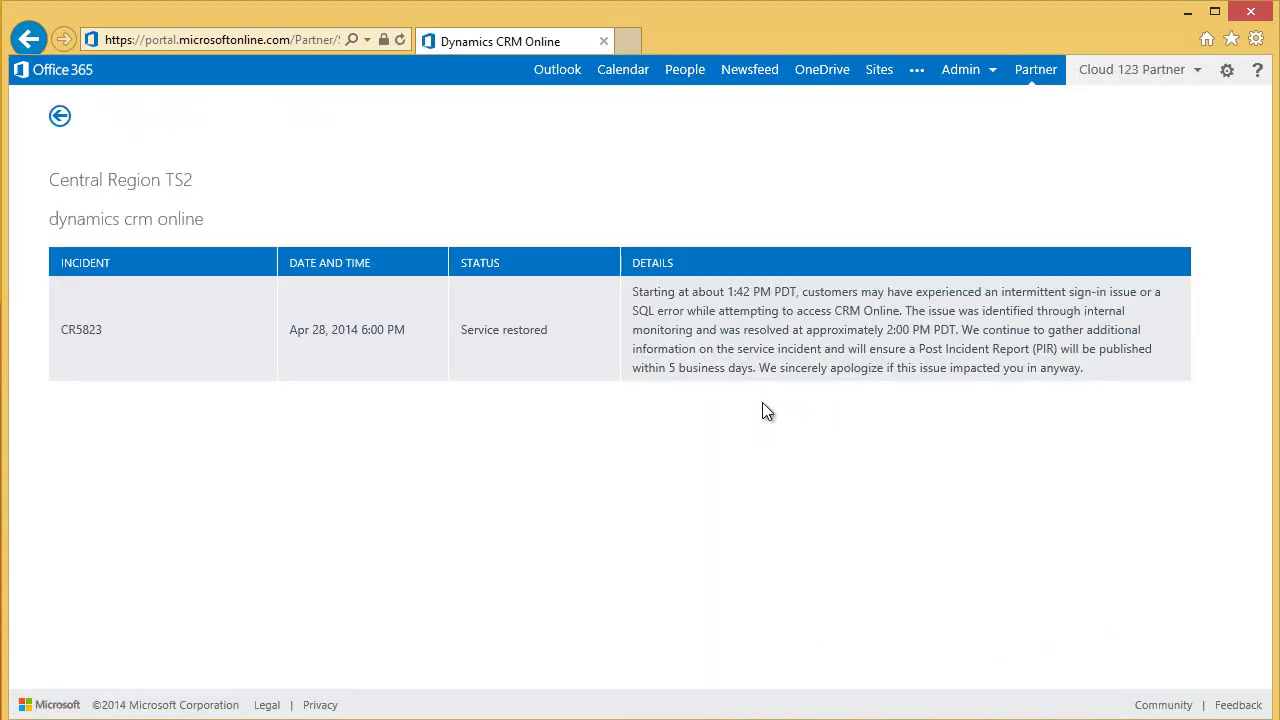
left_click(62, 122)
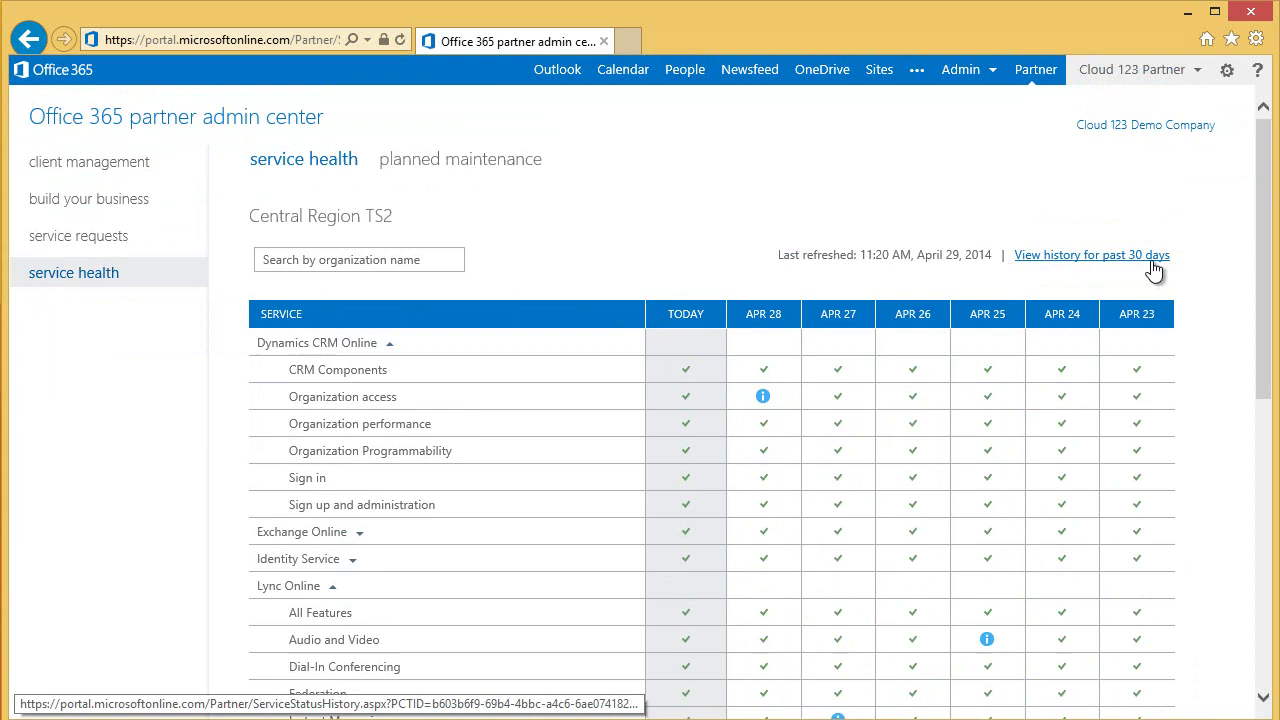
Review the 30-day incident history of Central Region TS2 and return to its service health overview.
left_click(1110, 255)
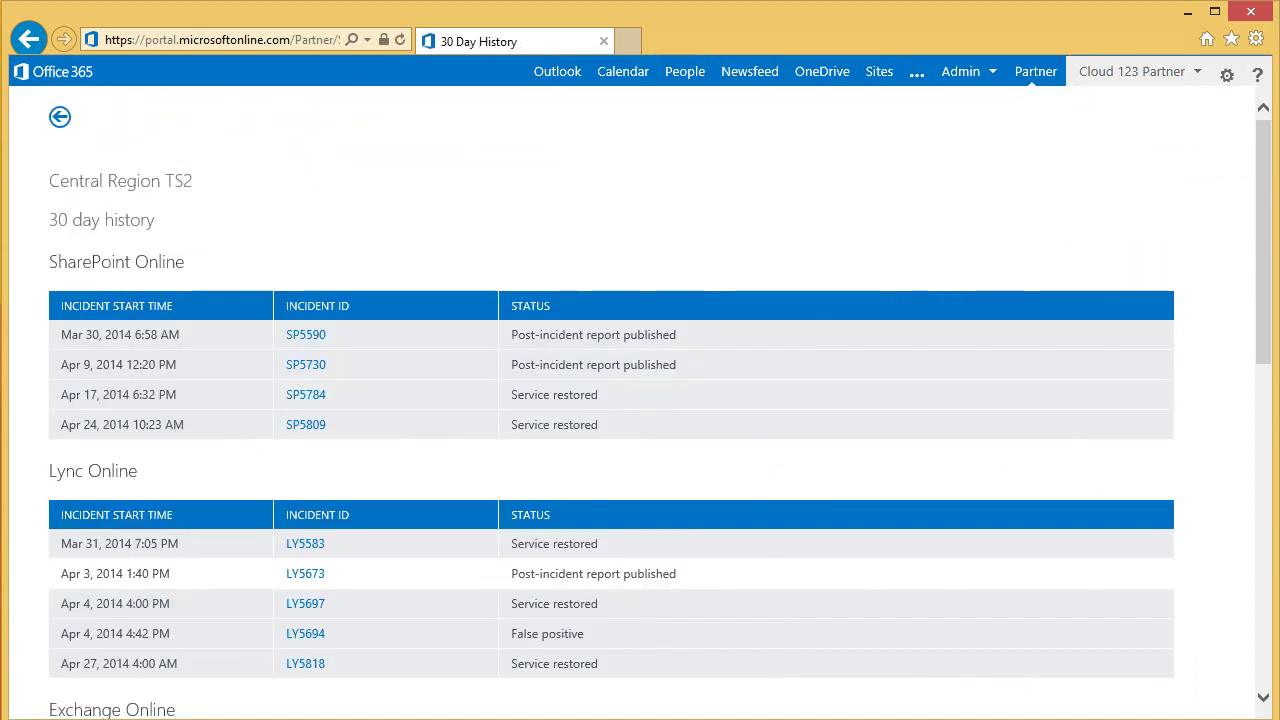
left_click_drag(1266, 309, 1266, 645)
scroll(640, 400, "up", 20)
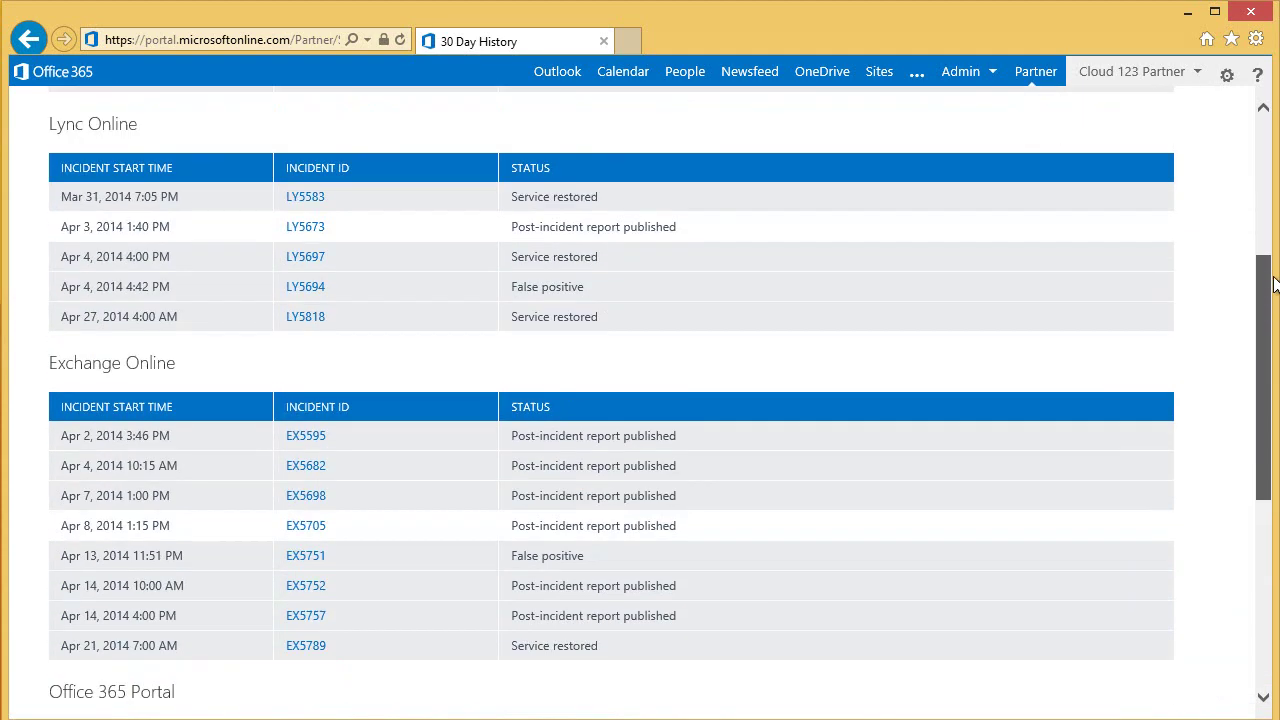
left_click(63, 120)
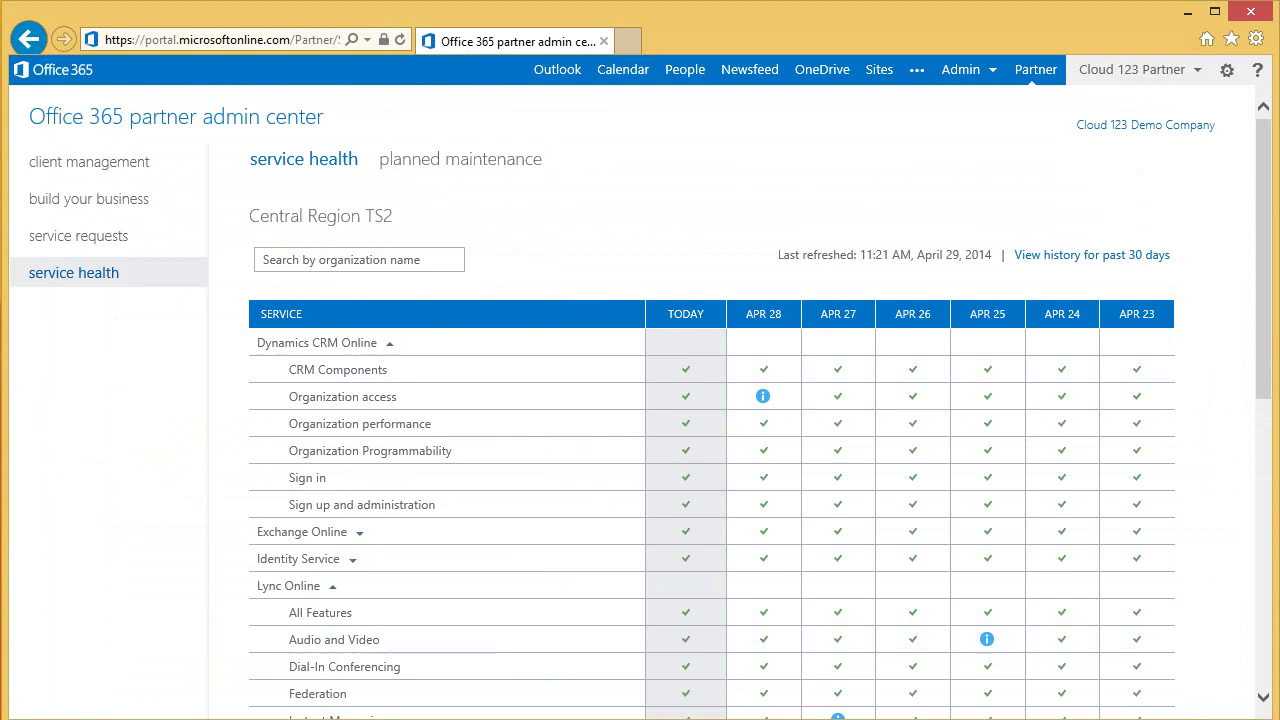
Search the service health page for the organization Contoso and open its status.
left_click(438, 263)
left_click(372, 258)
type("Con")
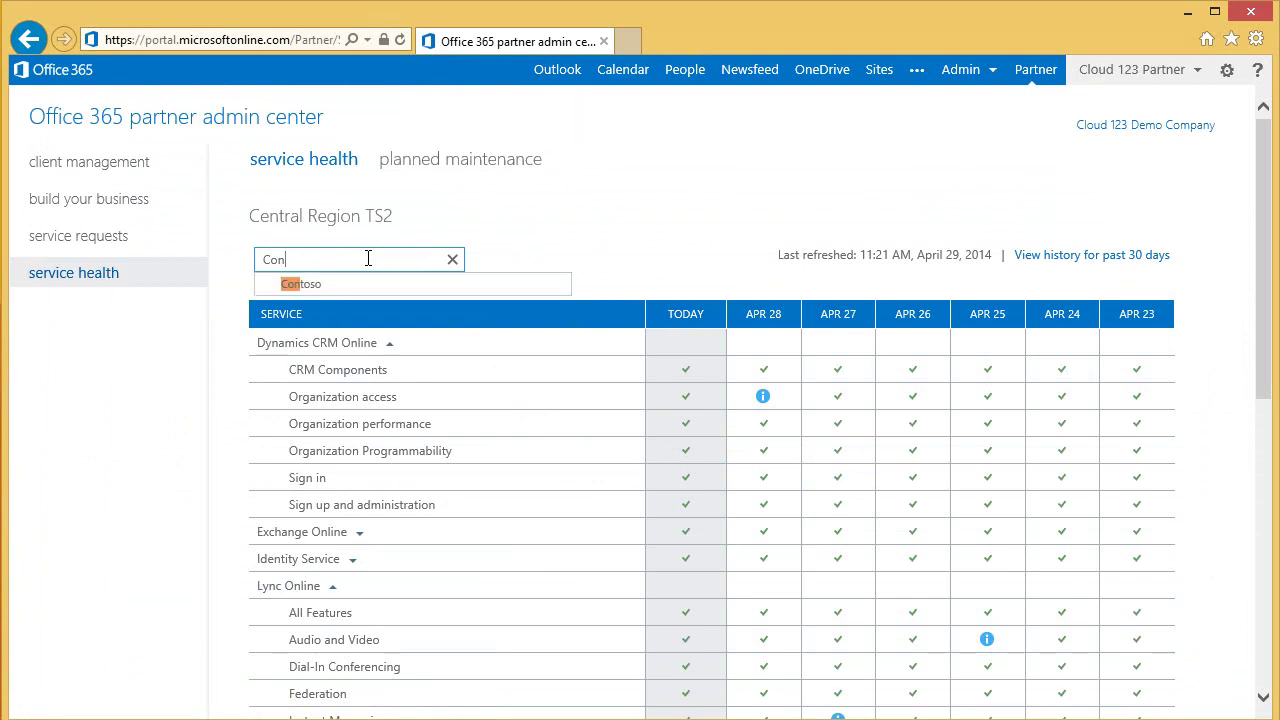
left_click(318, 285)
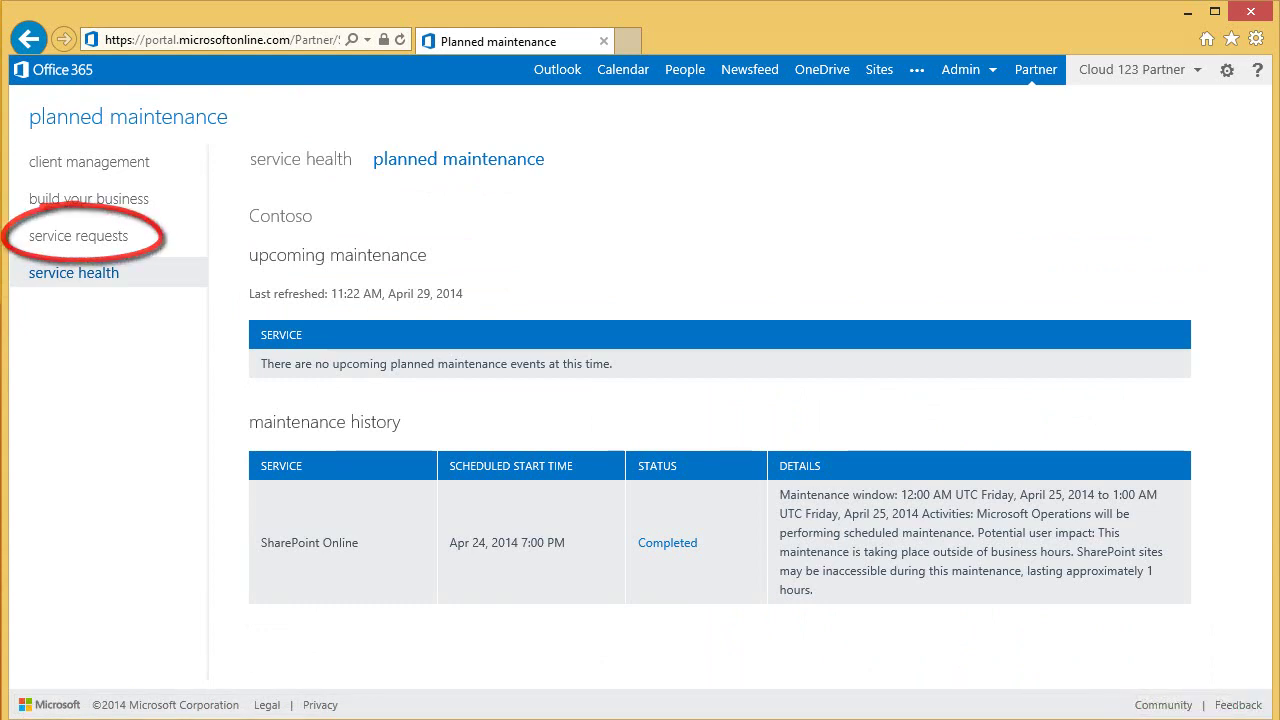
Start a Contoso service request with issue type Technical Support, service Office 365 ProPlus, service area Installation and problem area Installation error or problem.
left_click(81, 235)
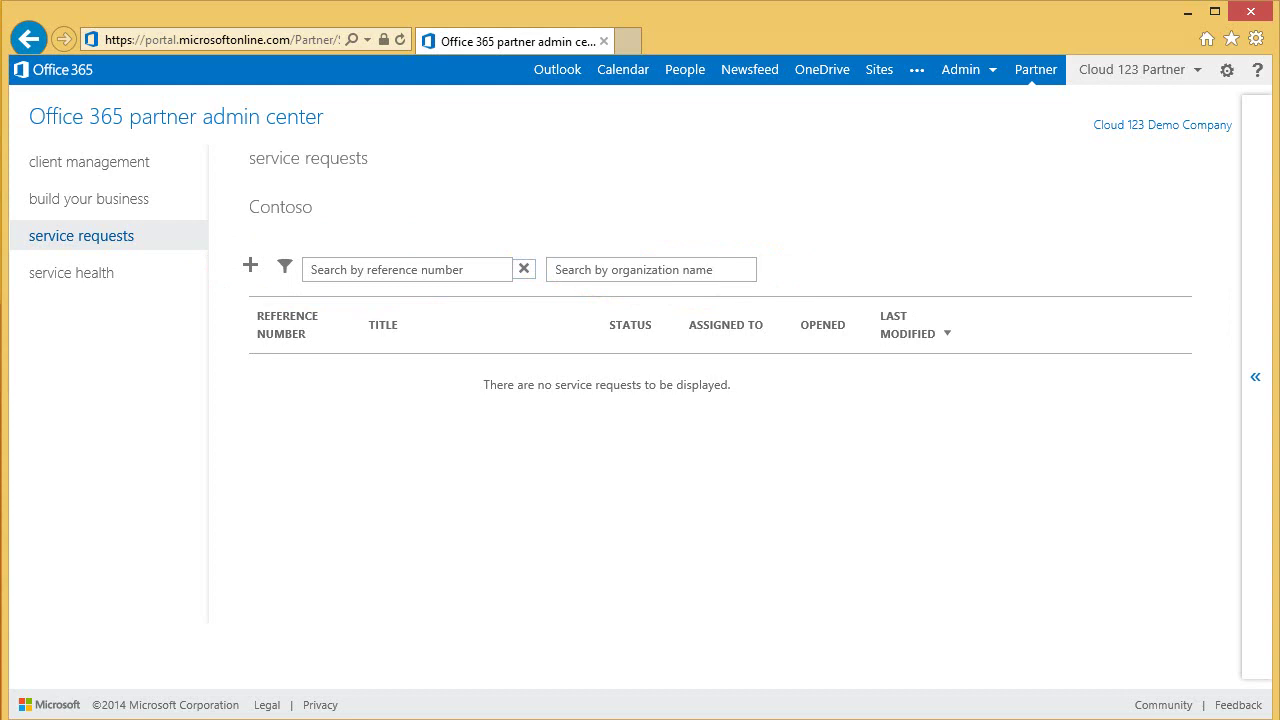
left_click(250, 265)
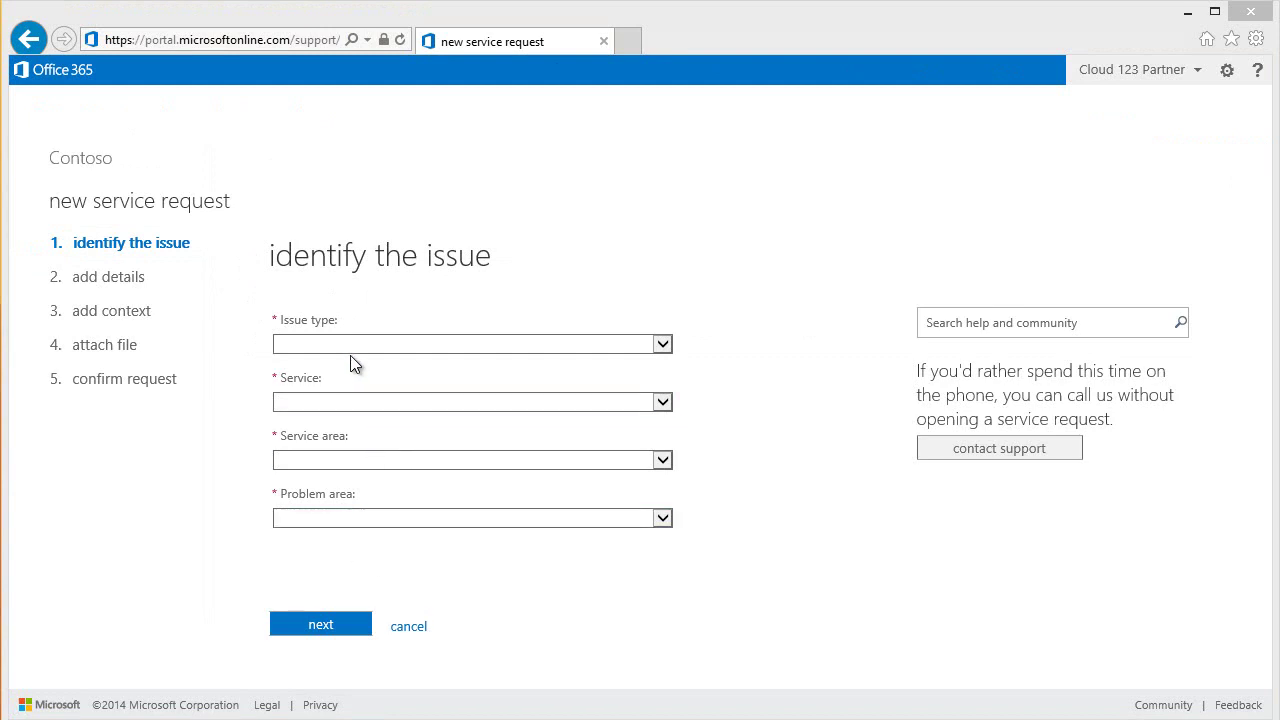
left_click(667, 350)
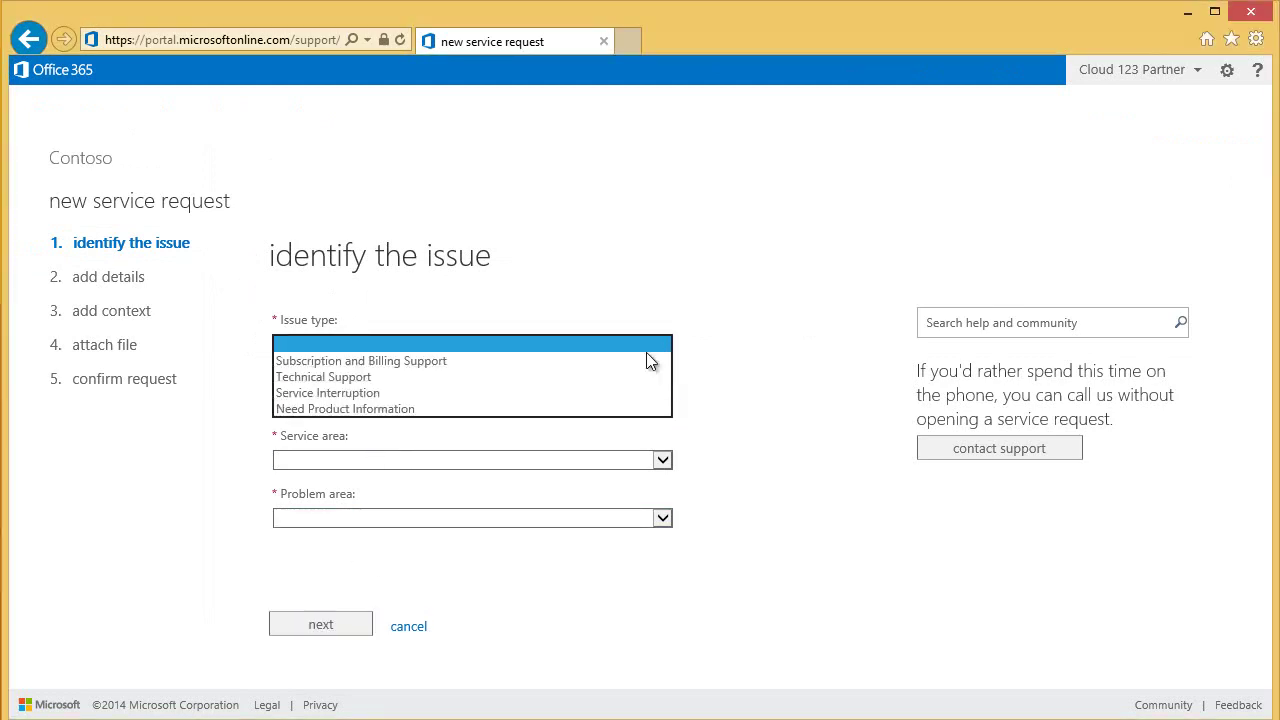
left_click(605, 377)
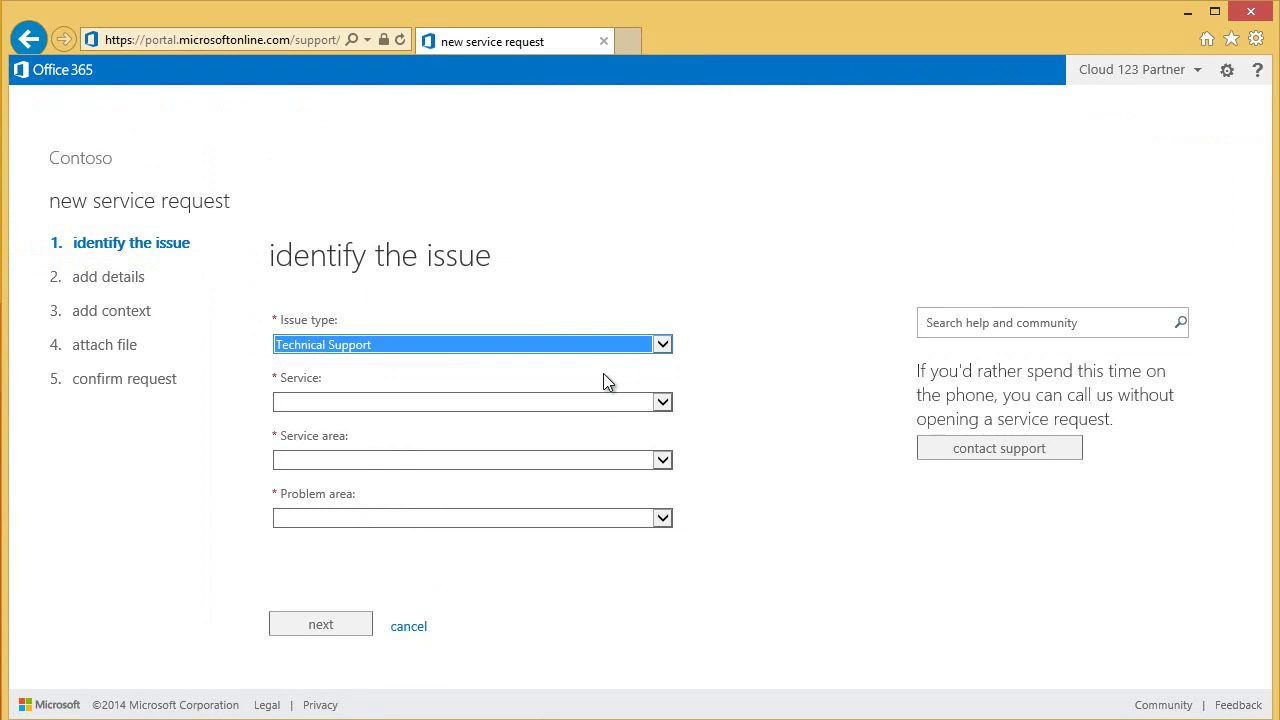
left_click(630, 402)
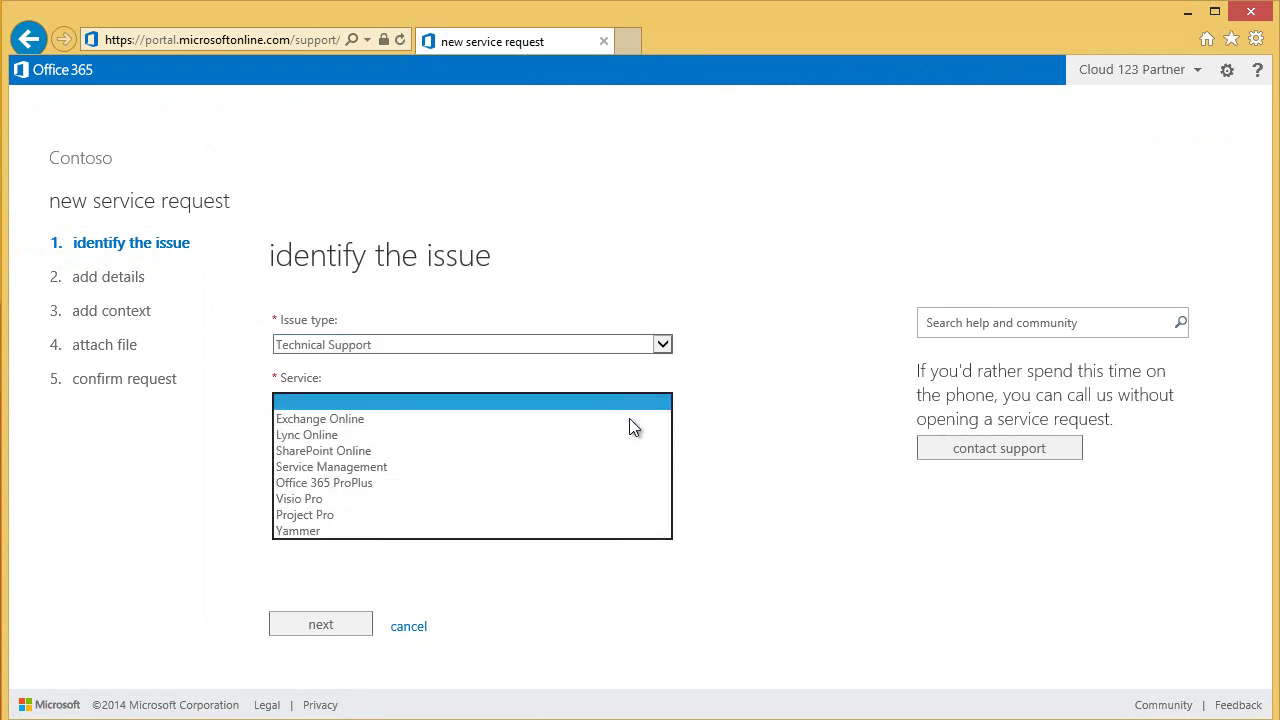
left_click(626, 482)
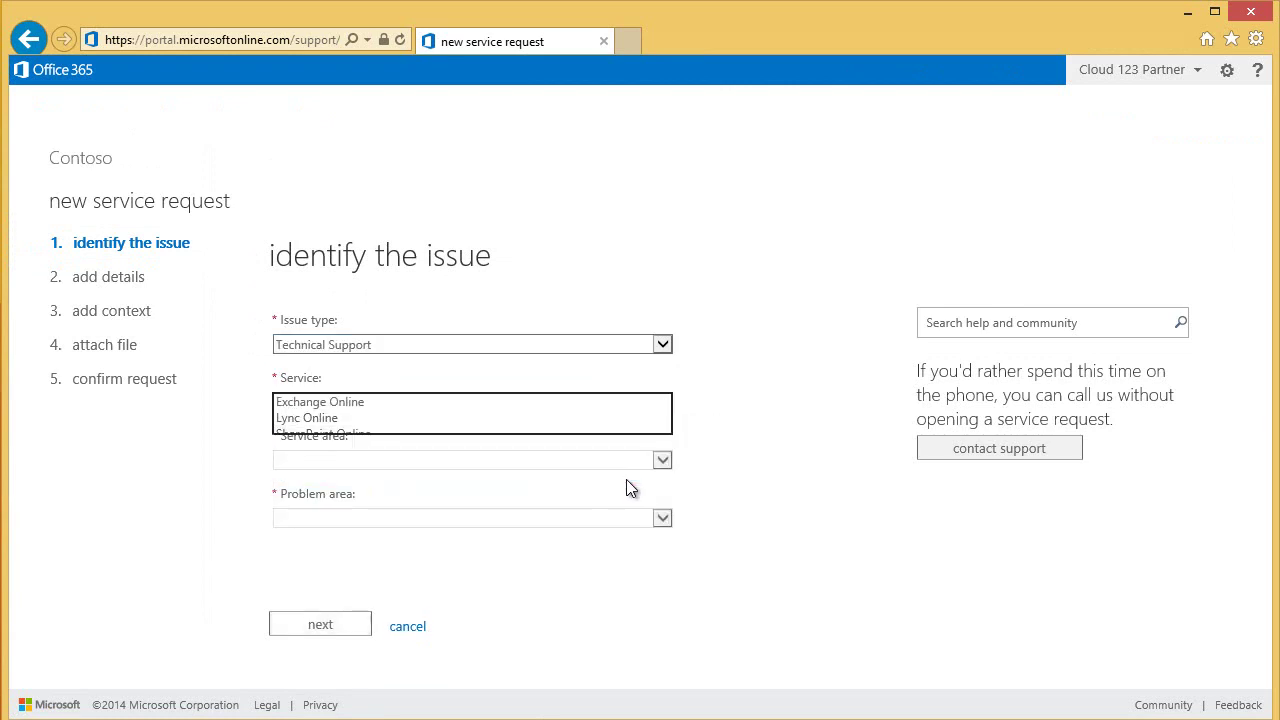
left_click(631, 464)
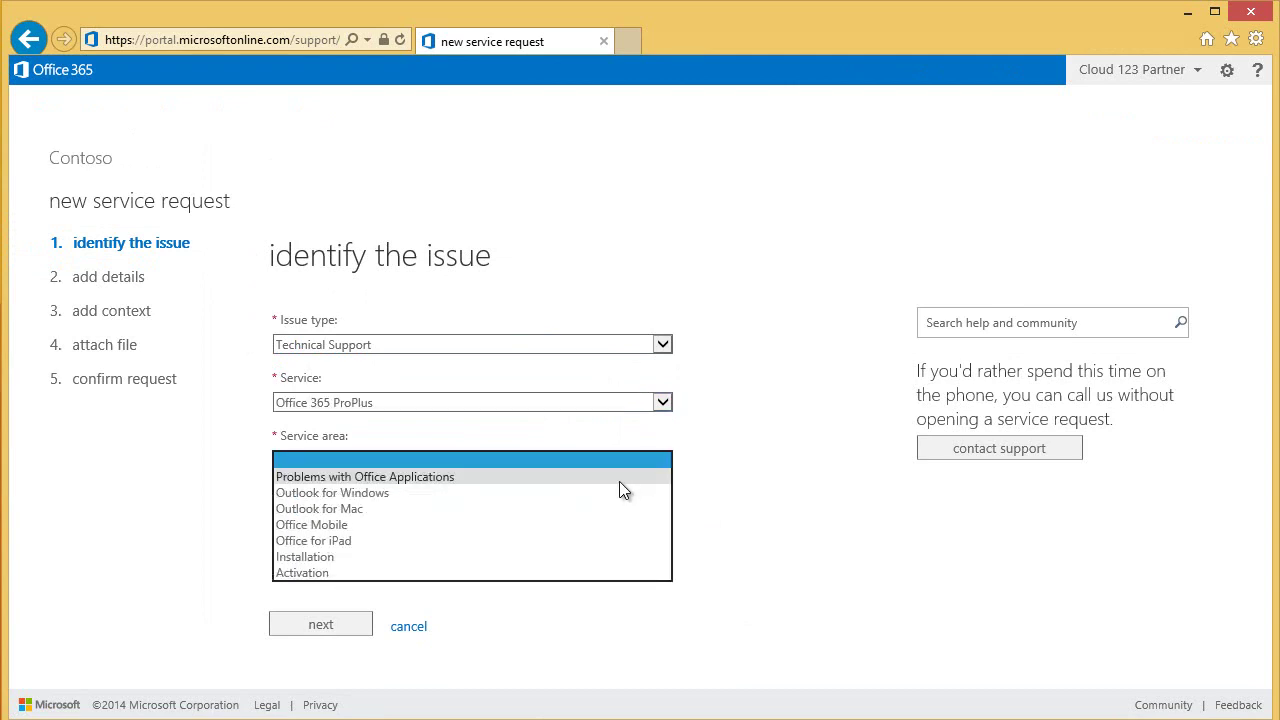
left_click(586, 556)
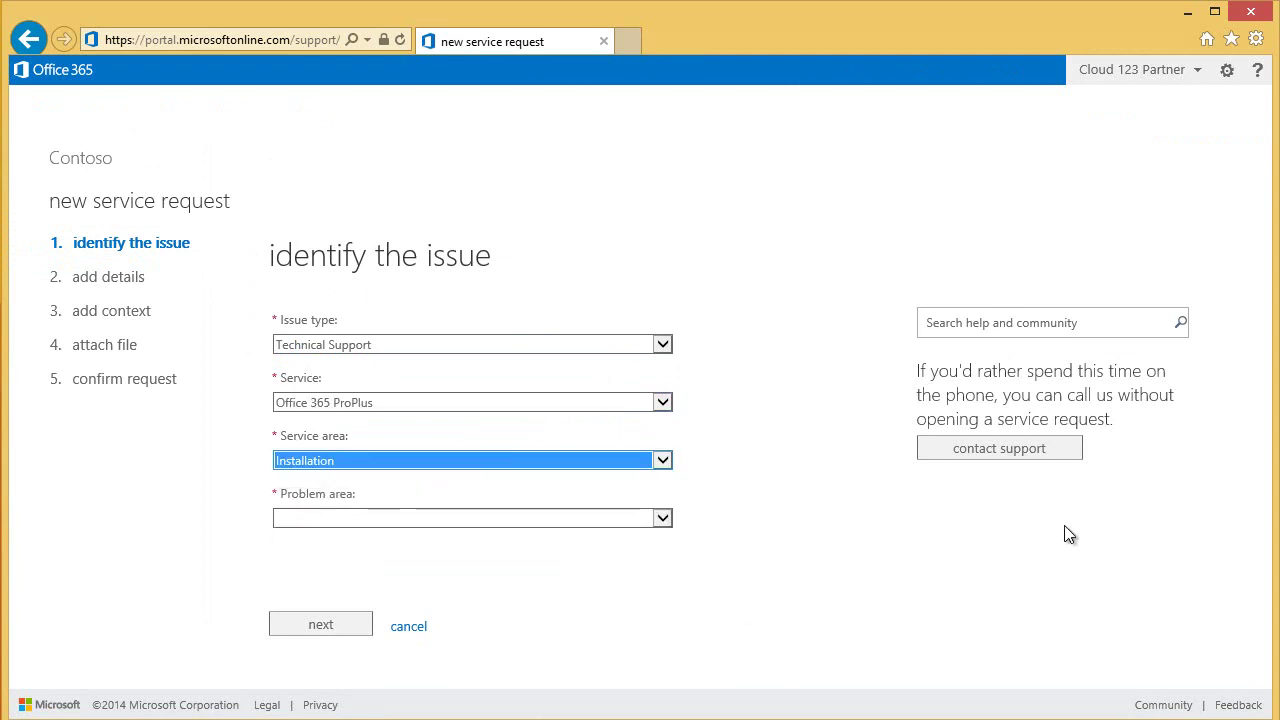
left_click(647, 520)
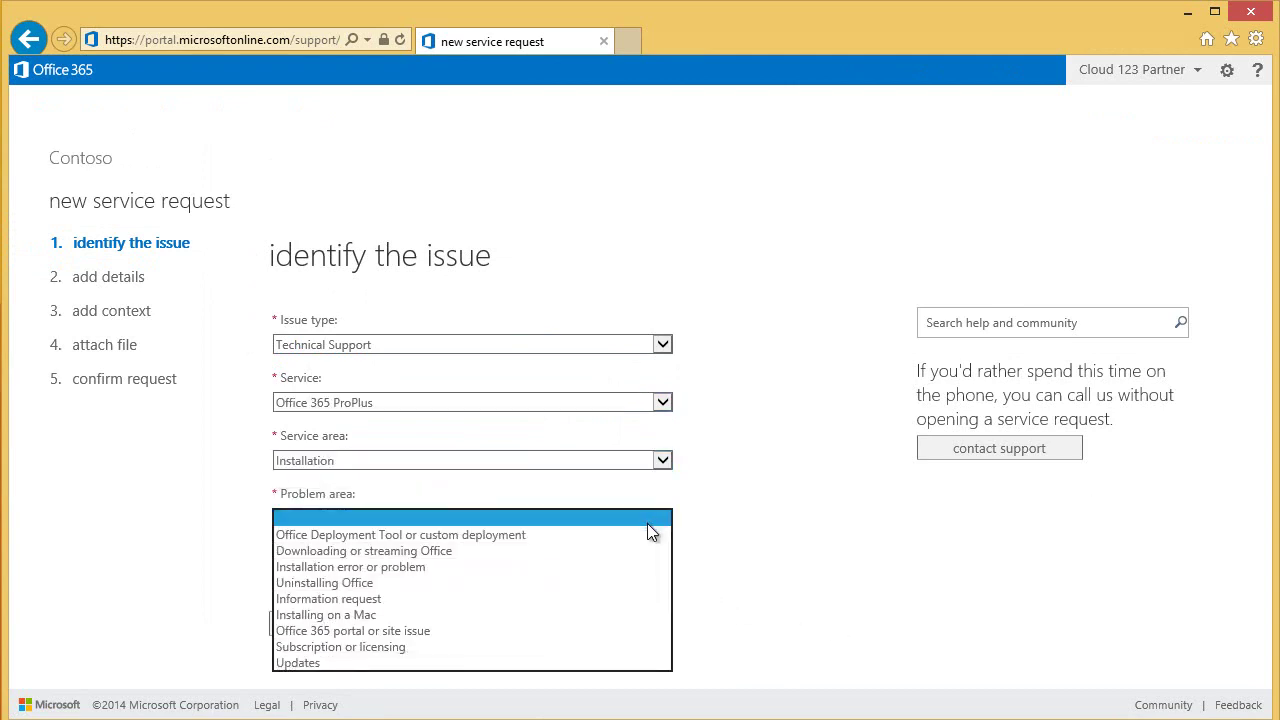
left_click(577, 567)
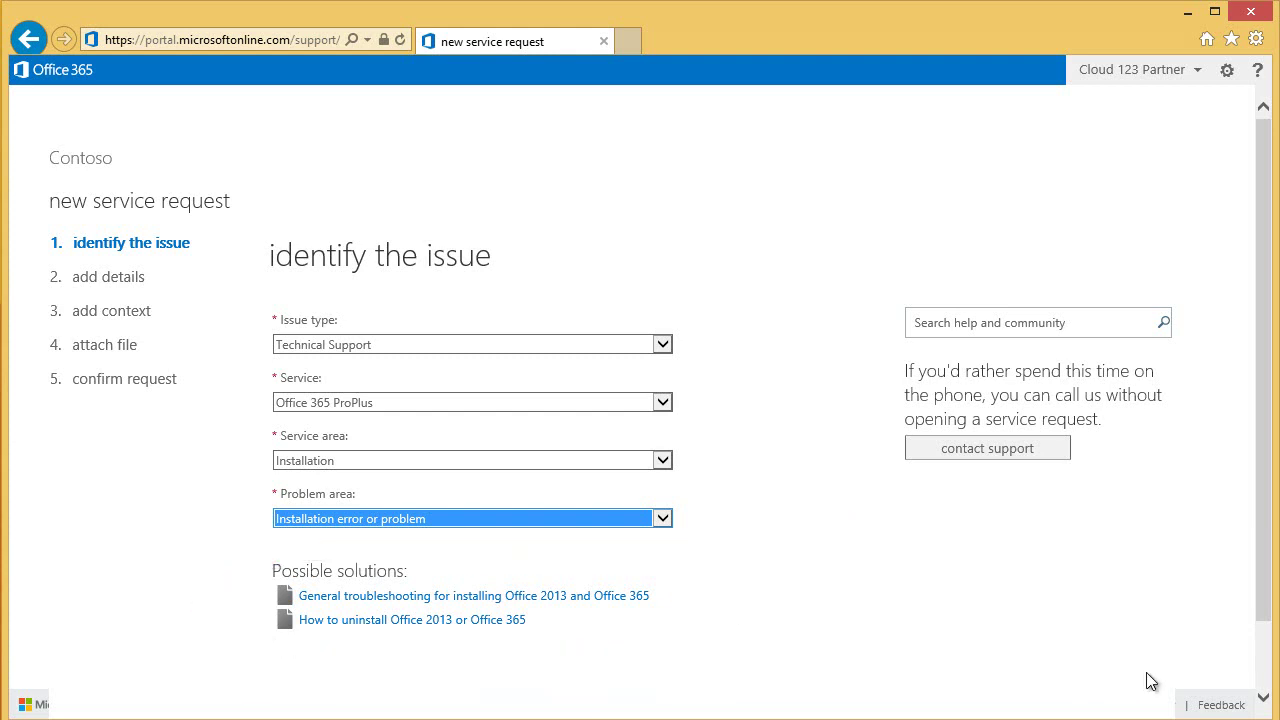
Accept the identified issue, its details and the supporting information, and advance the service request to the file attachment stage.
scroll(1268, 676, "down", 1)
scroll(1268, 676, "down", 1)
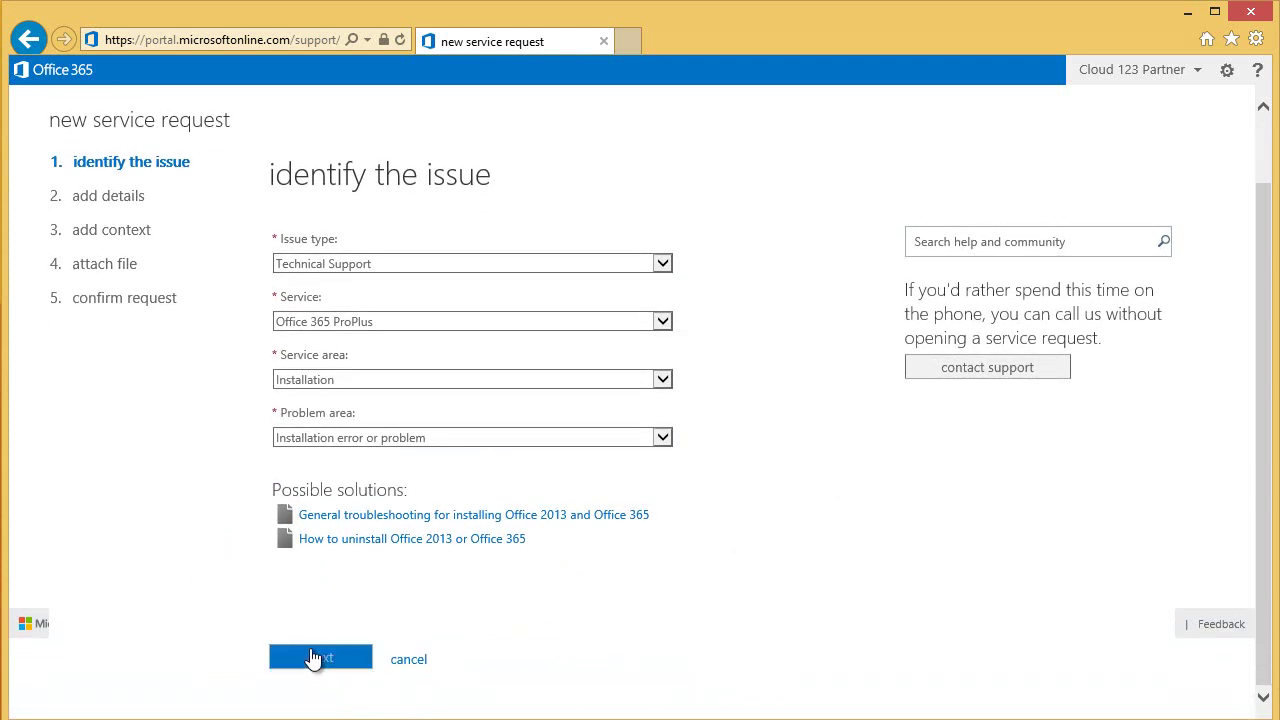
left_click(314, 657)
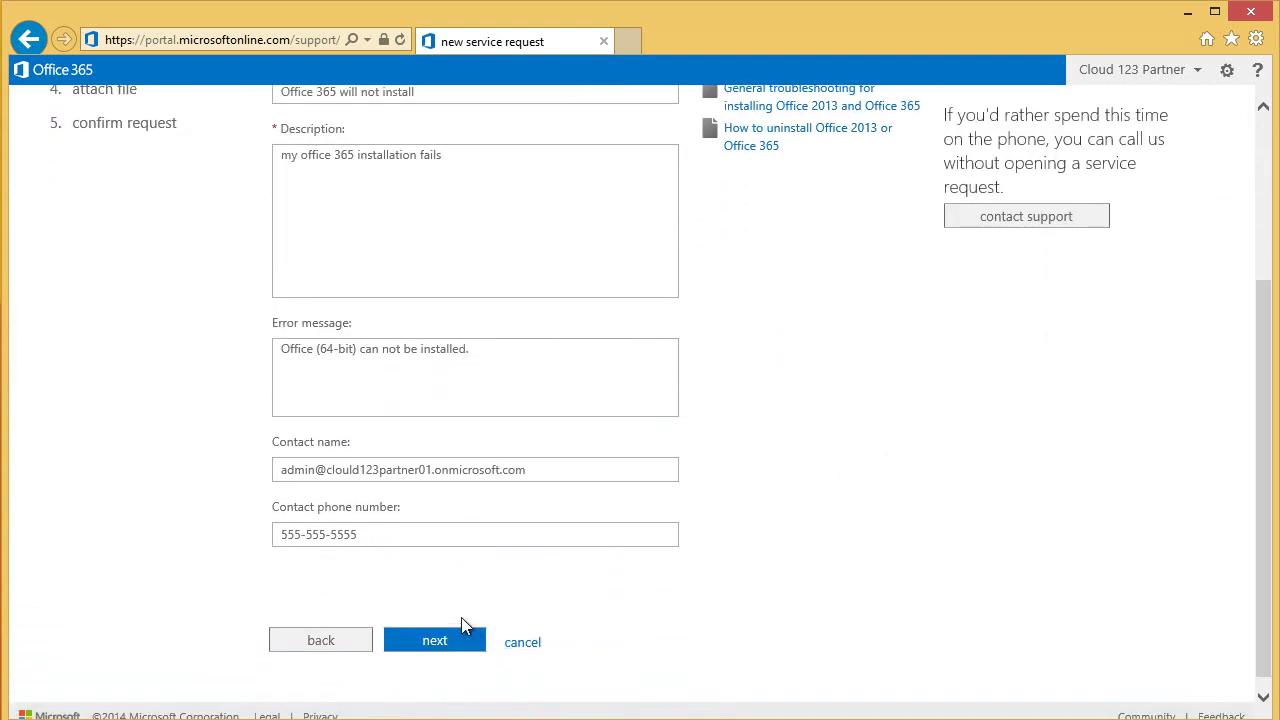
left_click(443, 643)
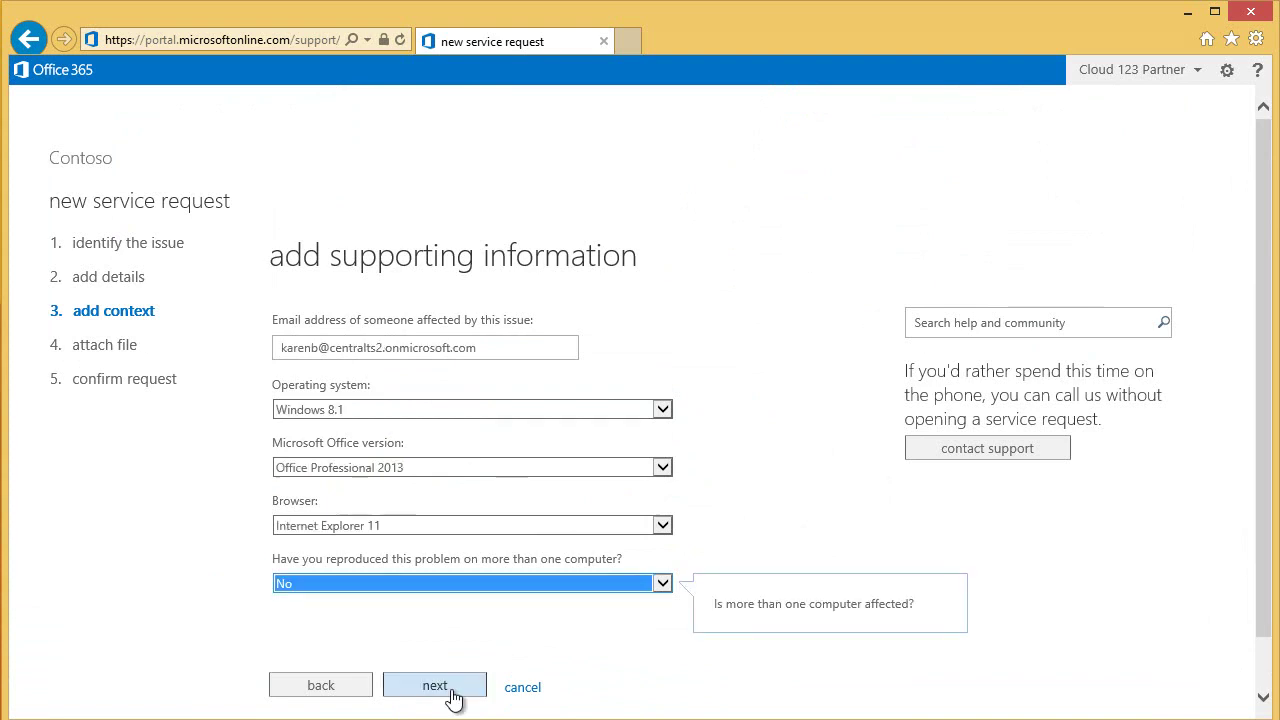
left_click(447, 688)
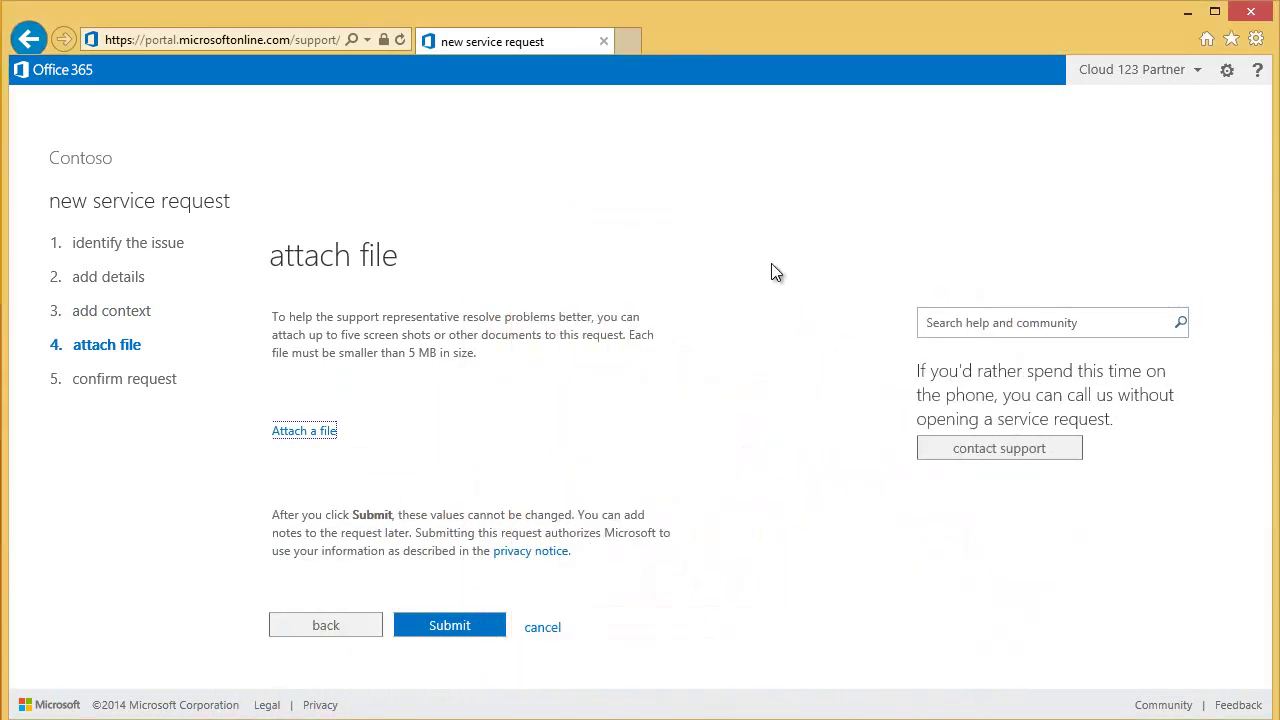
Attach the file 64 bit install fails.JPG from Documents to the service request, and cancel the request.
left_click(322, 433)
left_click(250, 148)
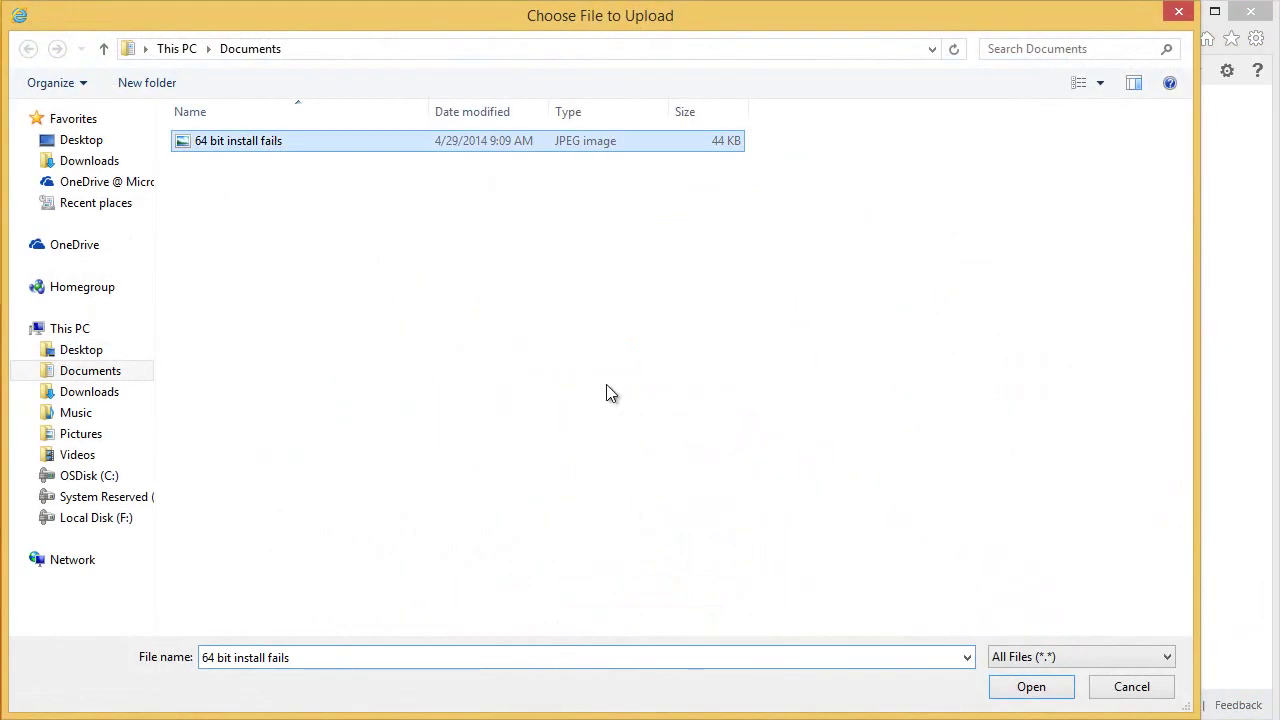
left_click(1031, 686)
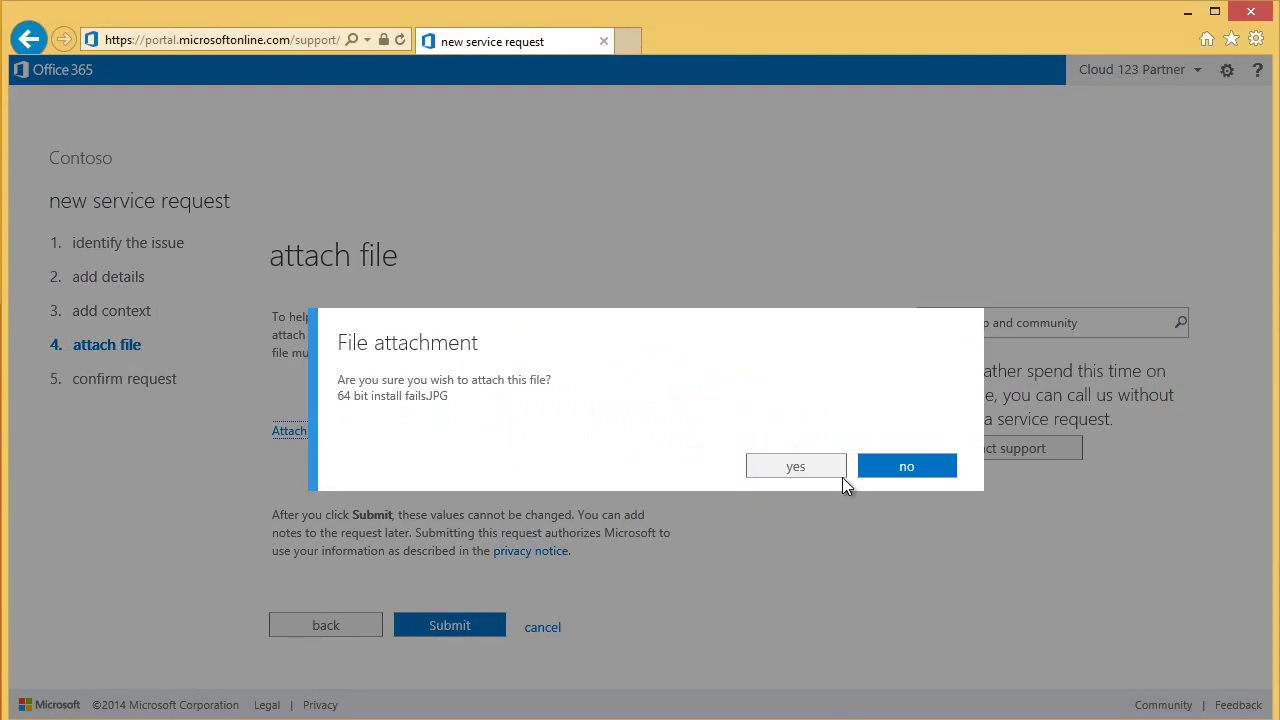
left_click(823, 468)
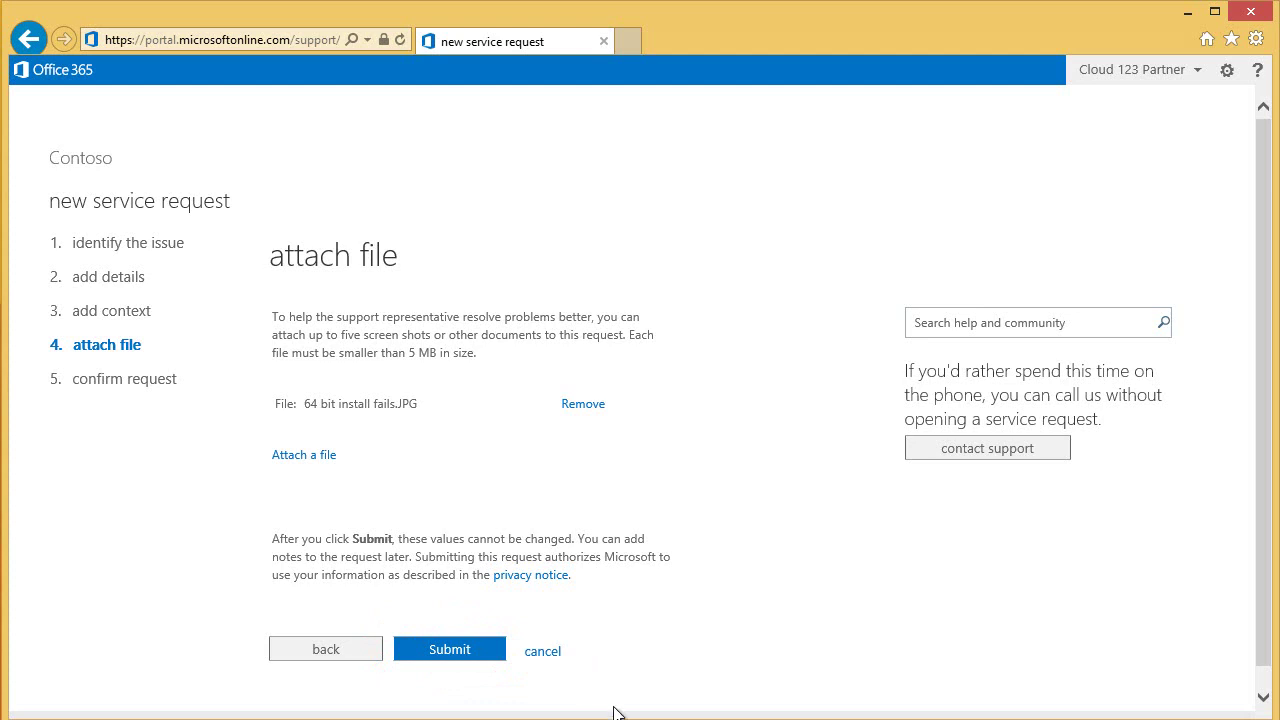
left_click(549, 656)
left_click(548, 655)
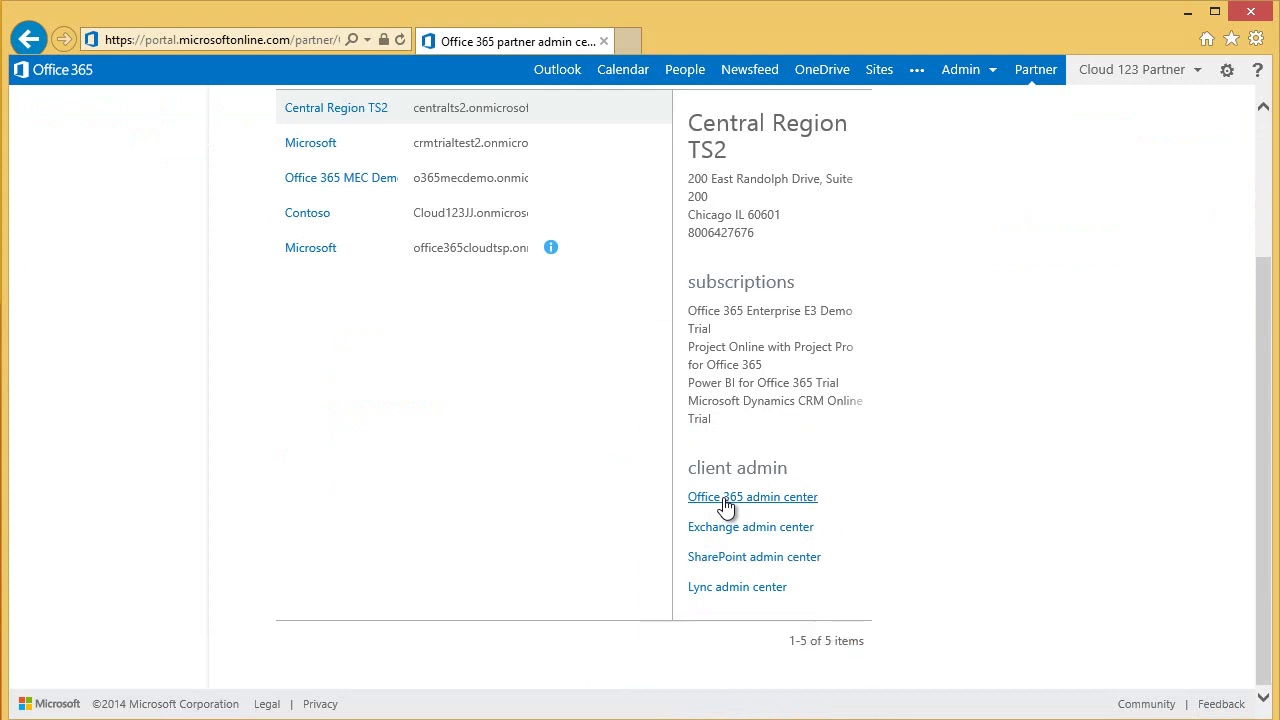
View the Office 365 admin center of the client Central Region TS2 and return to the partner client list.
left_click(724, 499)
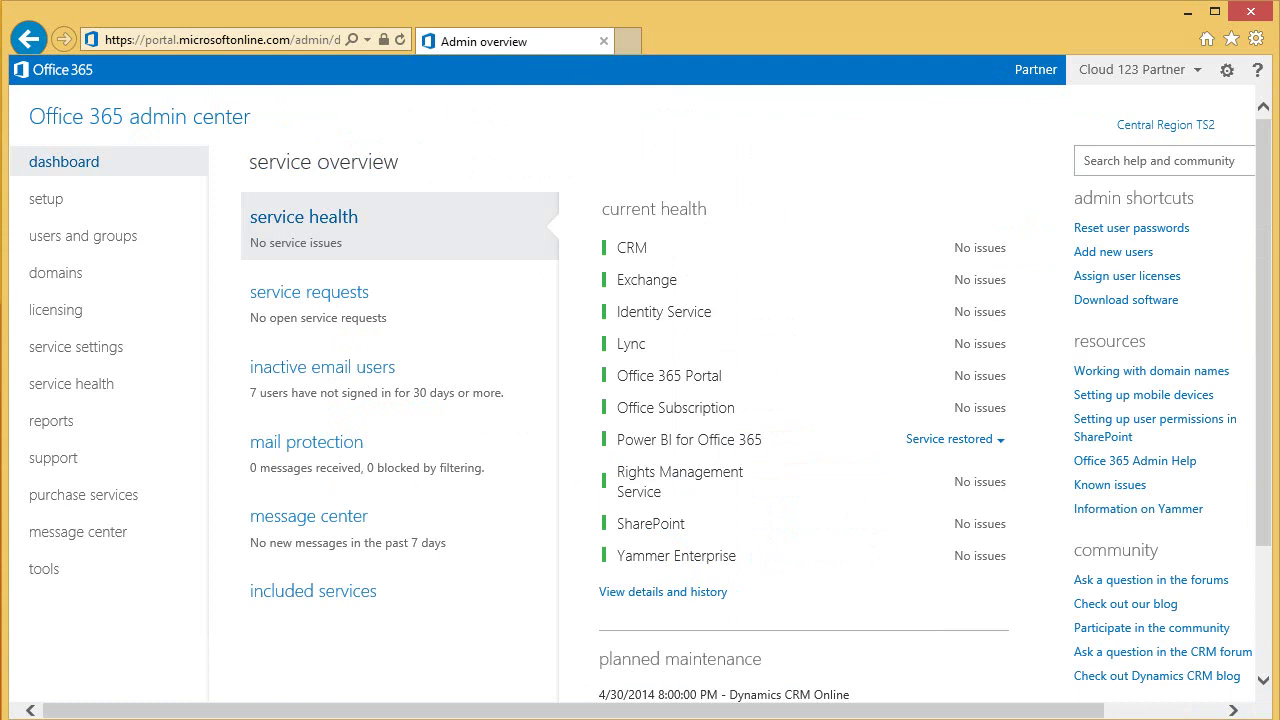
left_click(1035, 69)
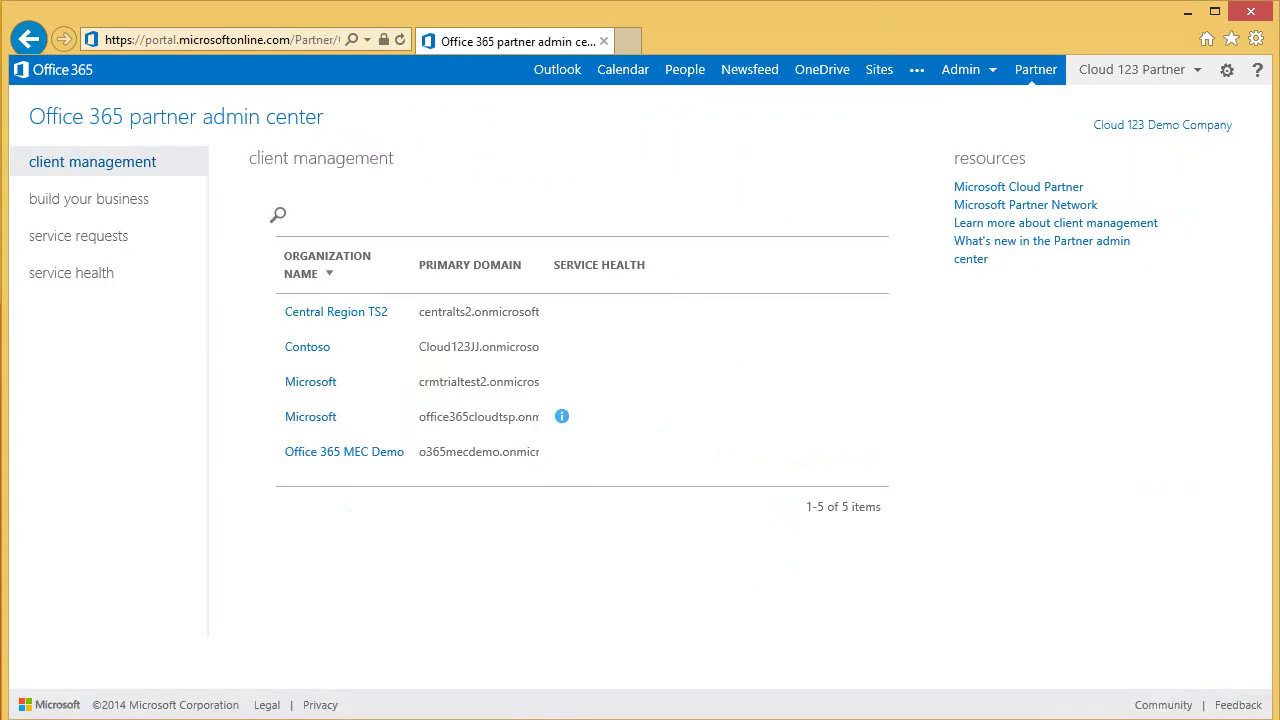